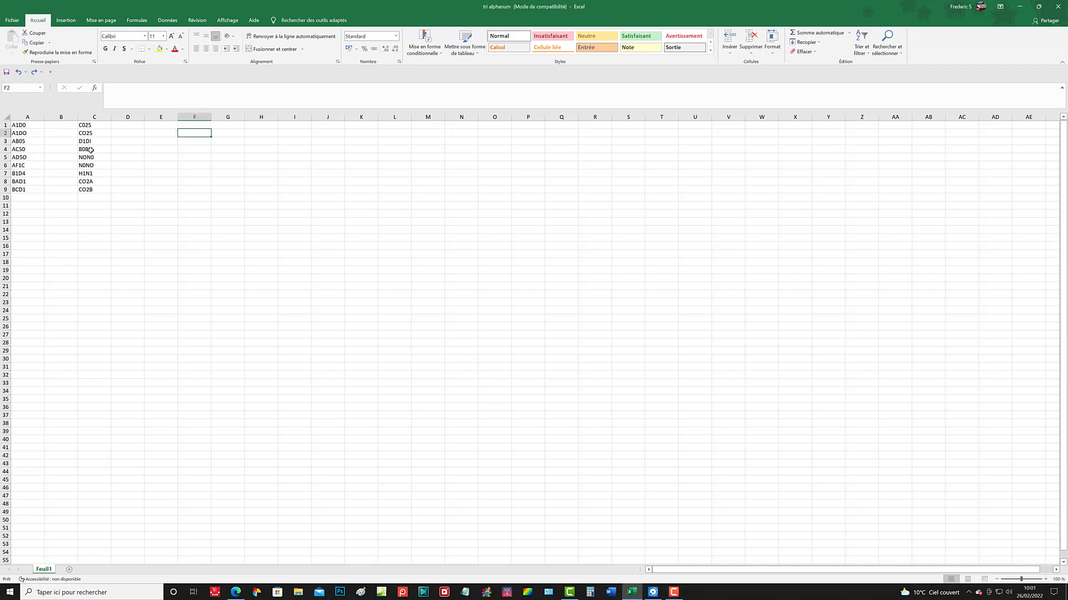
- Delete the last character of the B0B0 code in cell C4 via the formula bar
{"action": "left_click", "coordinate": [93, 149]}
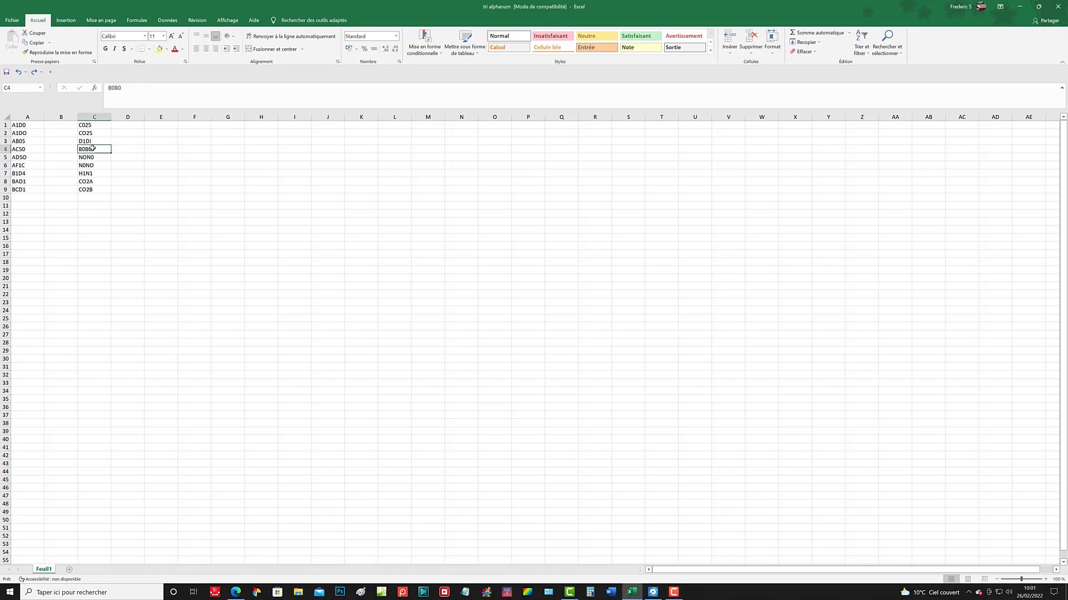
{"action": "left_click", "coordinate": [122, 92]}
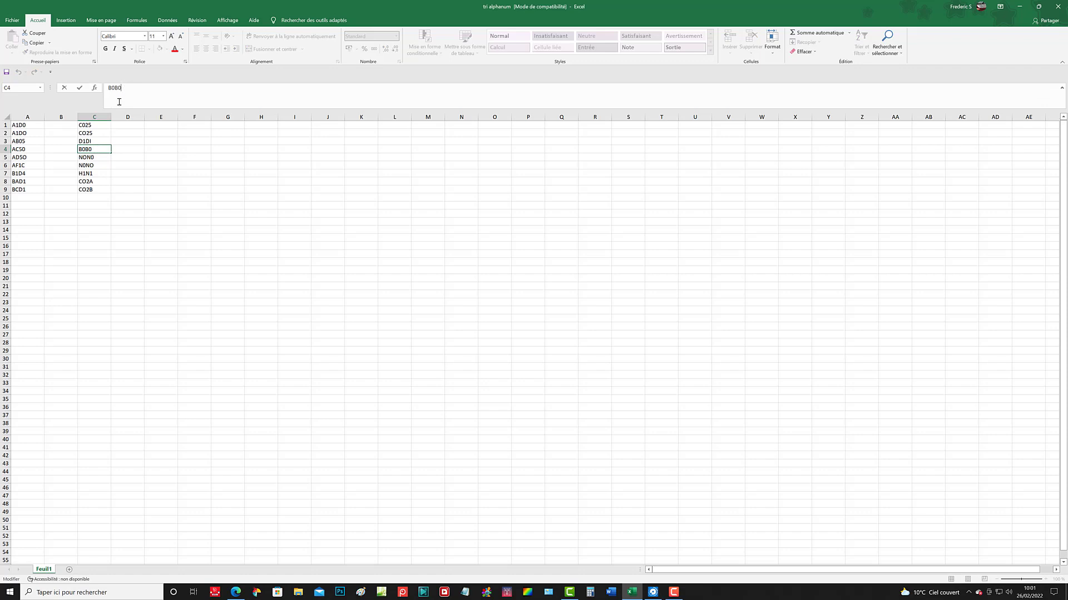
{"action": "key", "text": "BackSpace"}
- Enter the new codes B0B0 in C10 and H1NI in C11
{"action": "left_click", "coordinate": [93, 198]}
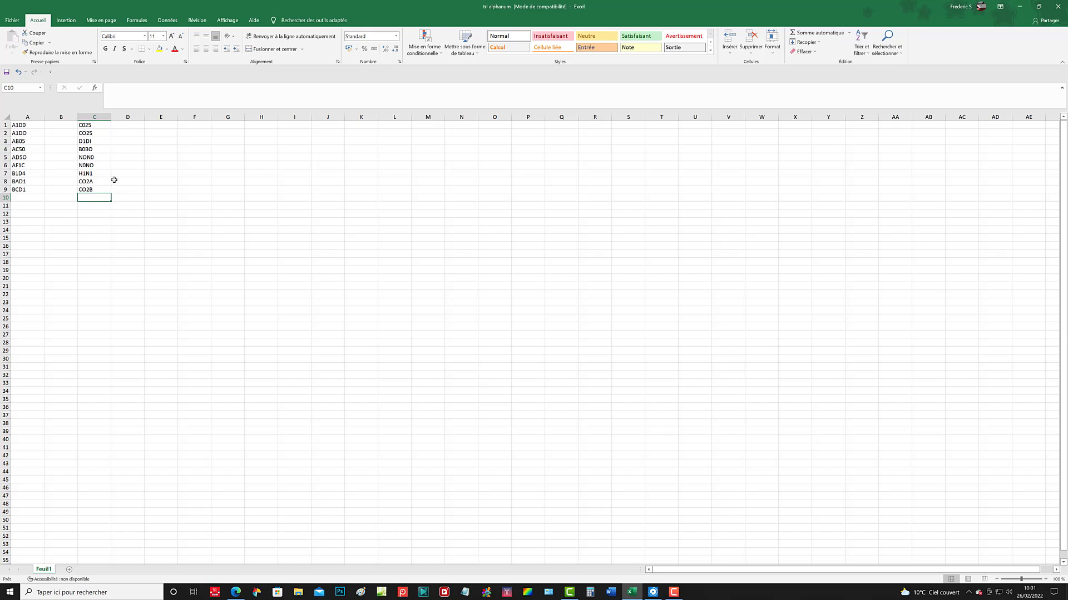
{"action": "type", "text": "b"}
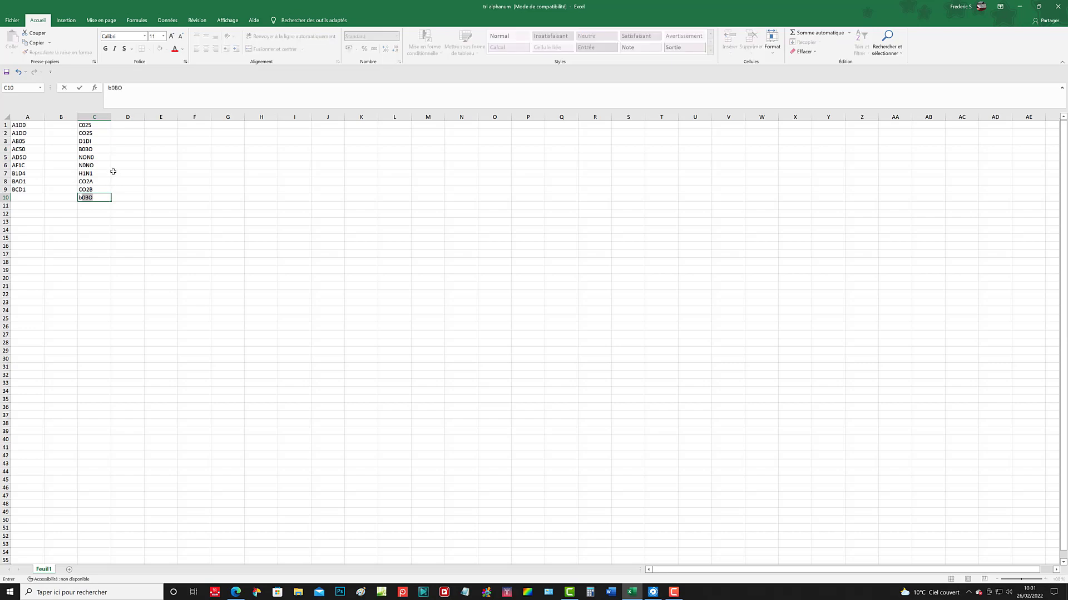
{"action": "key", "text": "BackSpace"}
{"action": "type", "text": "B"}
{"action": "type", "text": "0B0"}
{"action": "key", "text": "Return"}
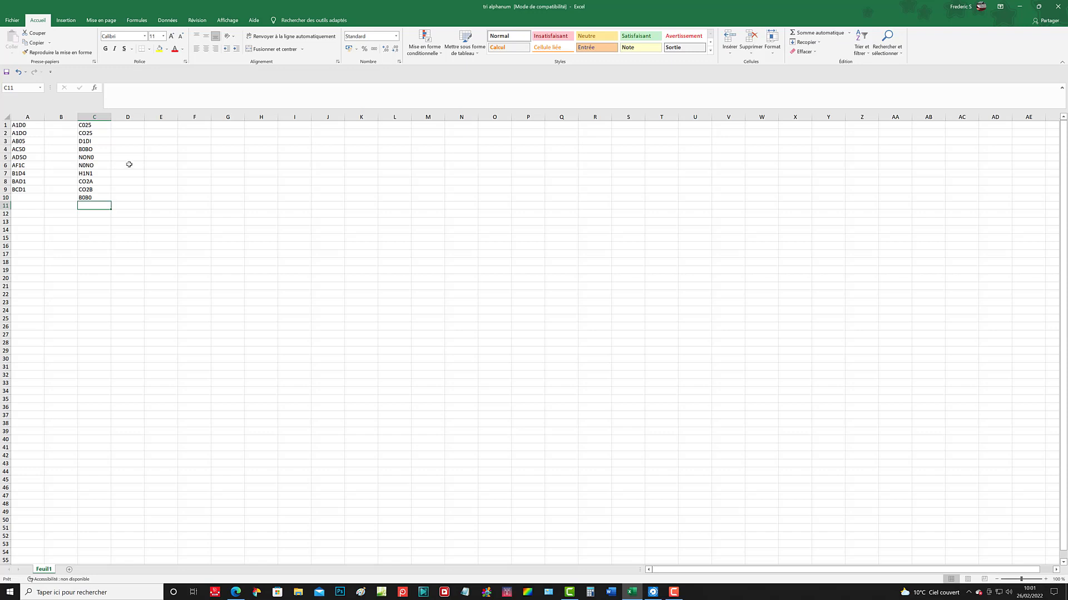
{"action": "type", "text": "H1N1"}
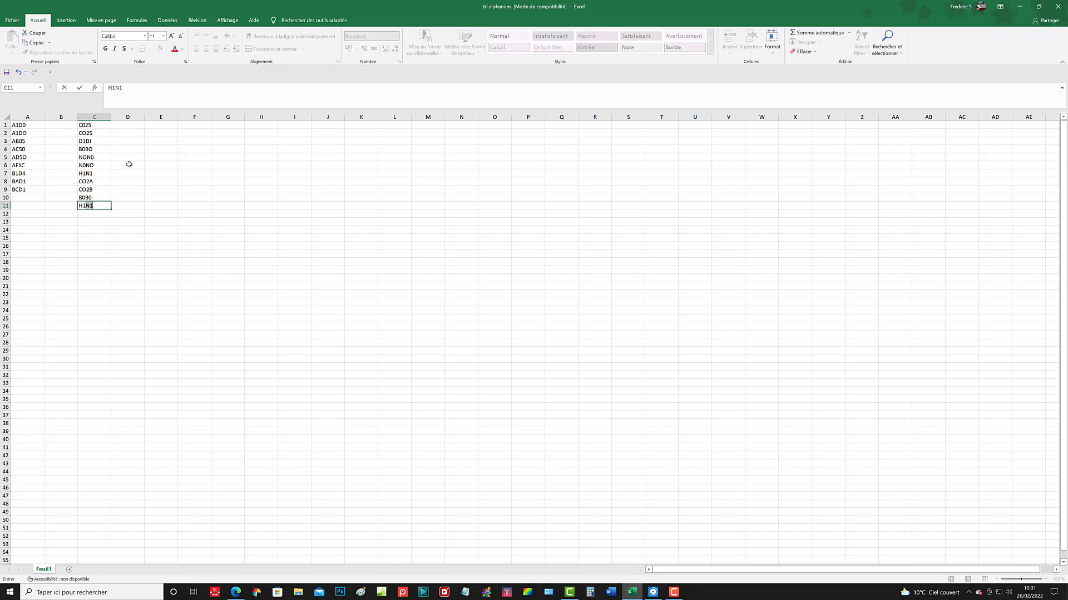
{"action": "key", "text": "BackSpace"}
{"action": "type", "text": "I"}
- Commit H1NI, then sort all of column C with Données > Trier de A à Z
{"action": "left_click", "coordinate": [125, 133]}
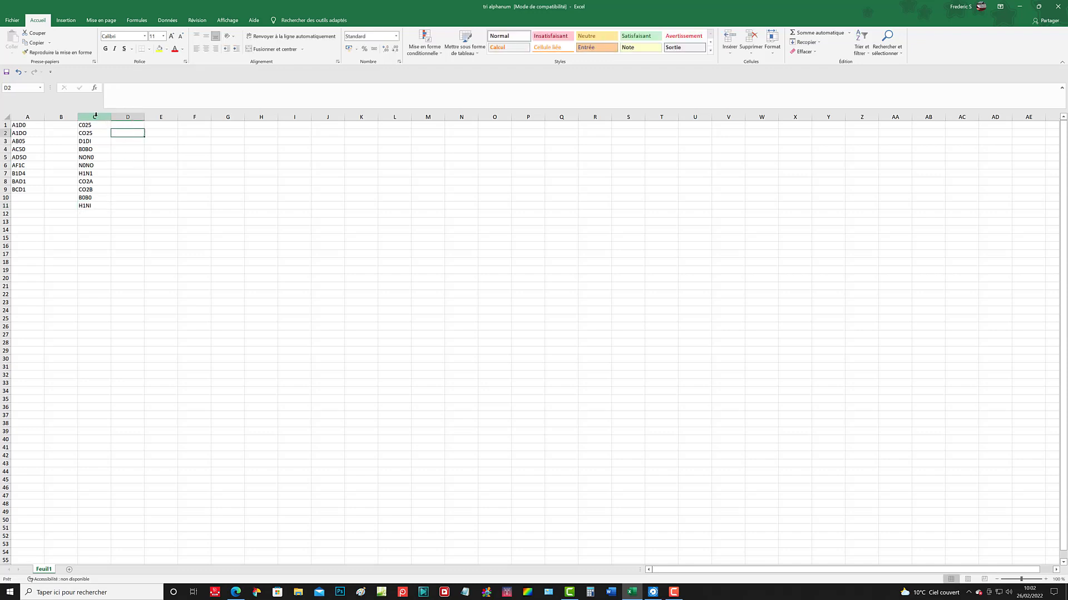
{"action": "left_click", "coordinate": [97, 117]}
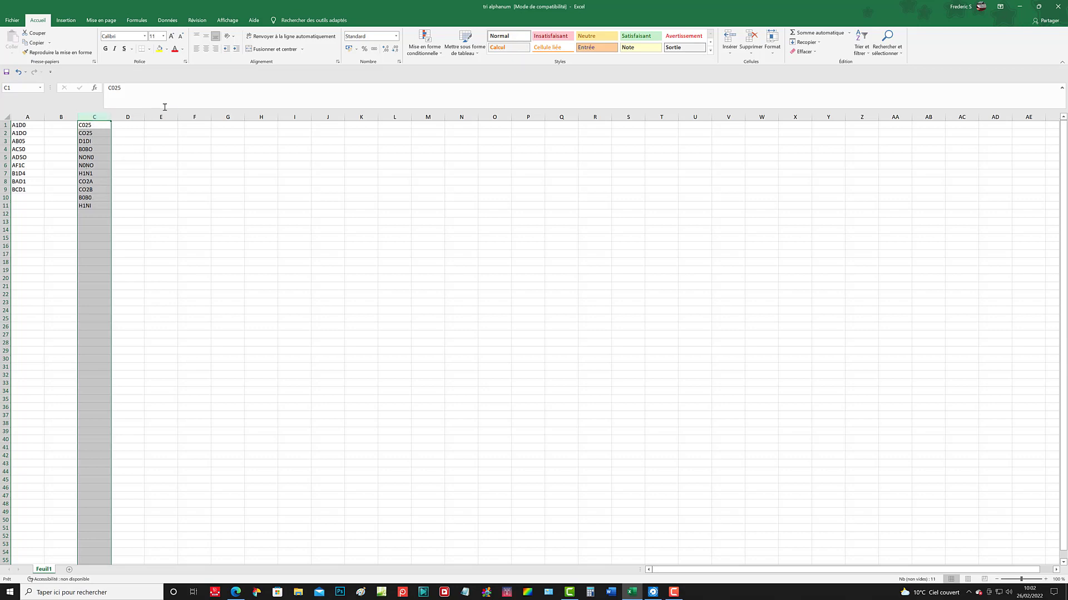
{"action": "left_click", "coordinate": [169, 21]}
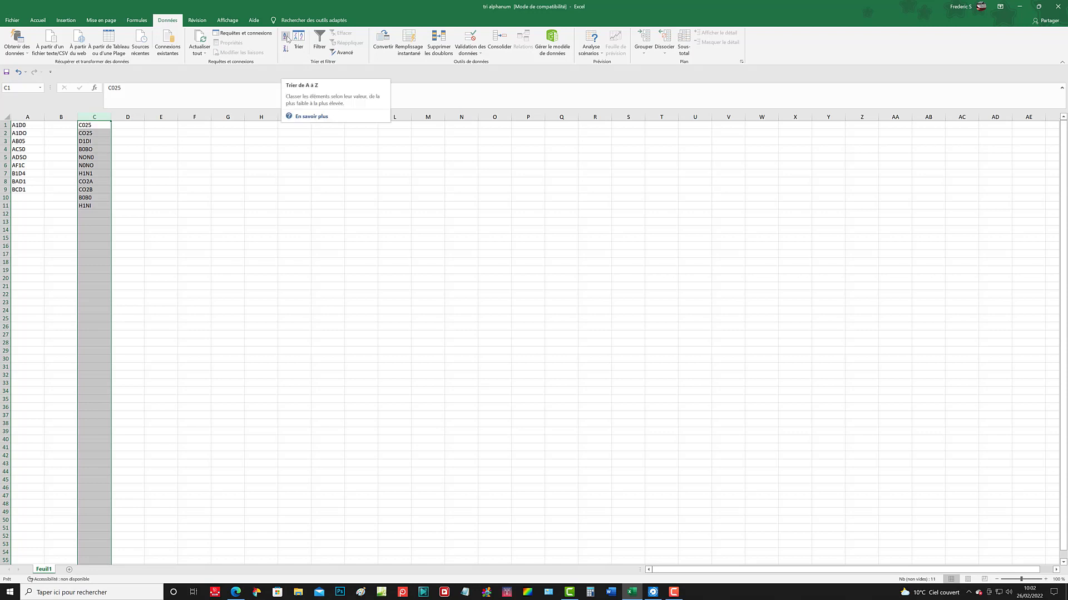
{"action": "left_click", "coordinate": [287, 39]}
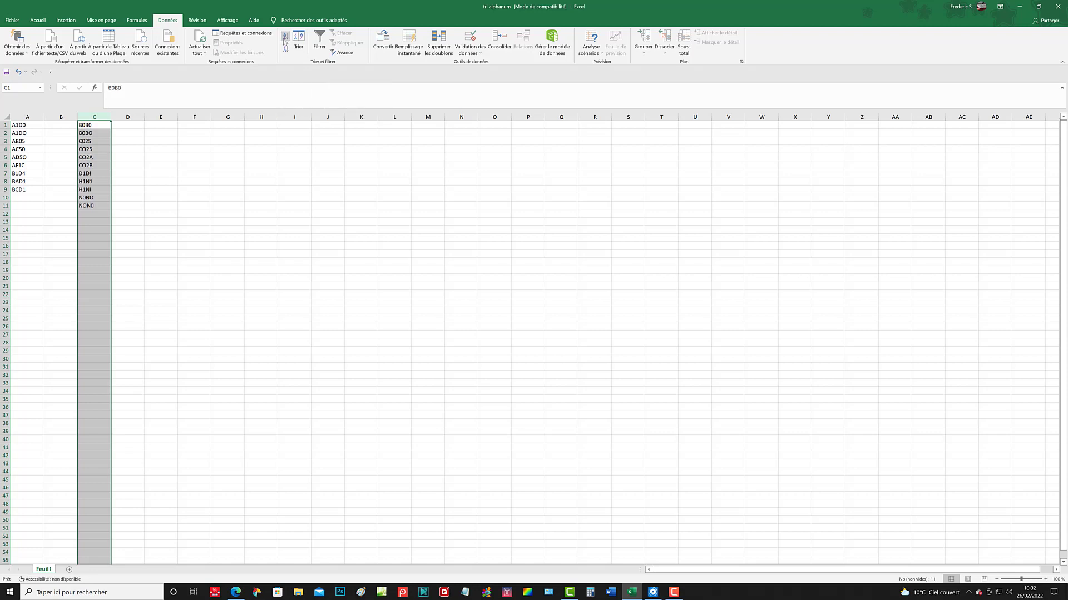
{"action": "left_click_drag", "start_coordinate": [130, 154], "coordinate": [131, 151]}
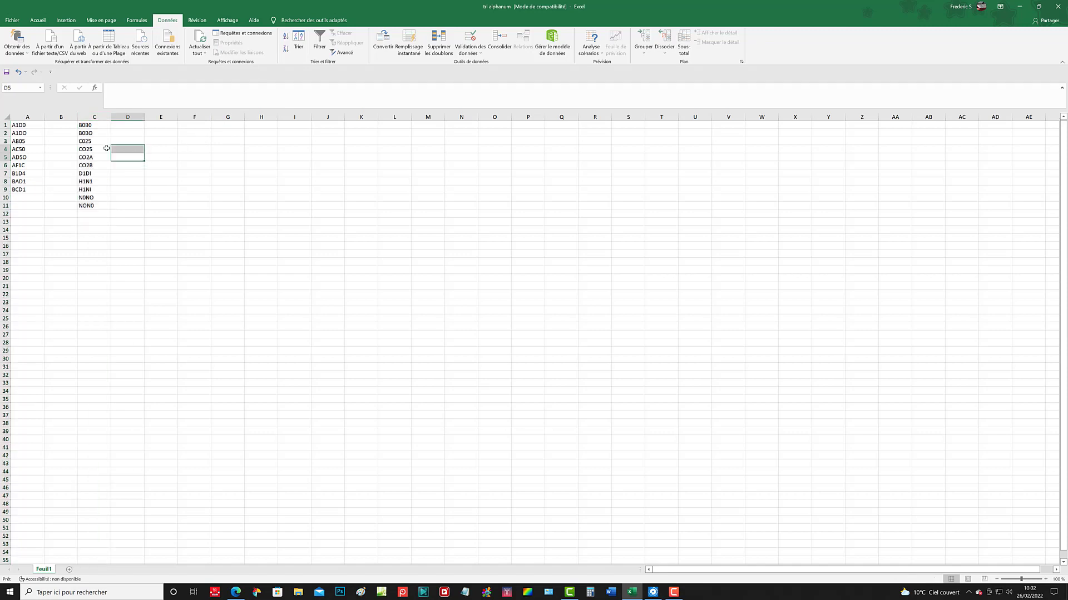